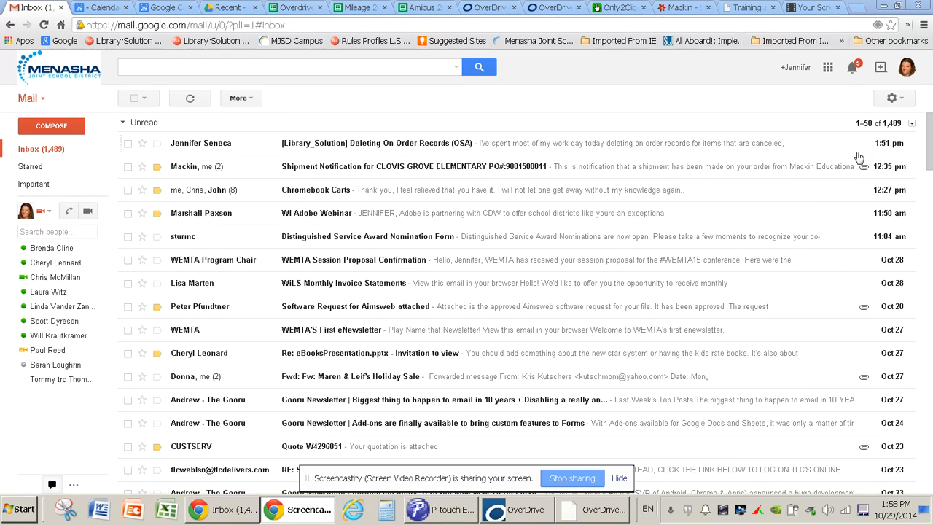
Switch to Google Calendar and start a block of appointment slots on Friday, October 31, from 11am to 3pm.
left_click(828, 67)
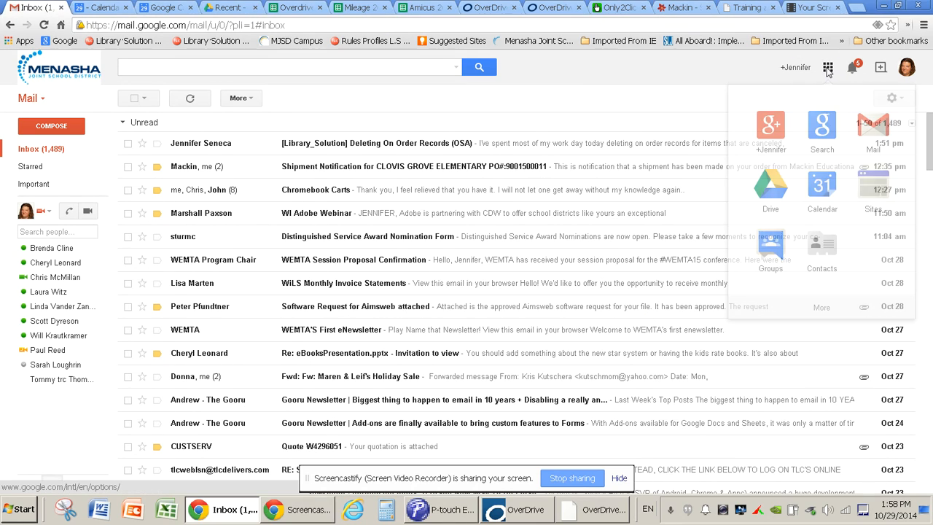
left_click(819, 192)
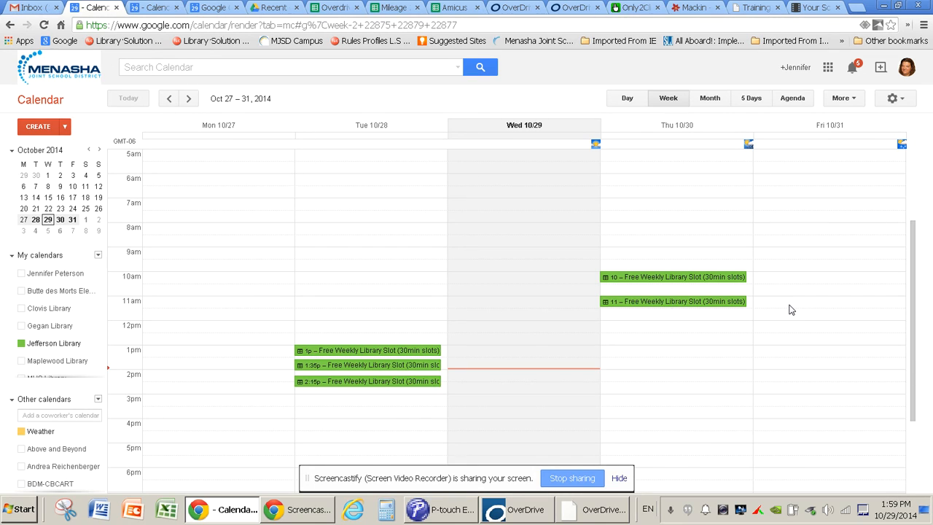
left_click_drag(791, 310, 790, 389)
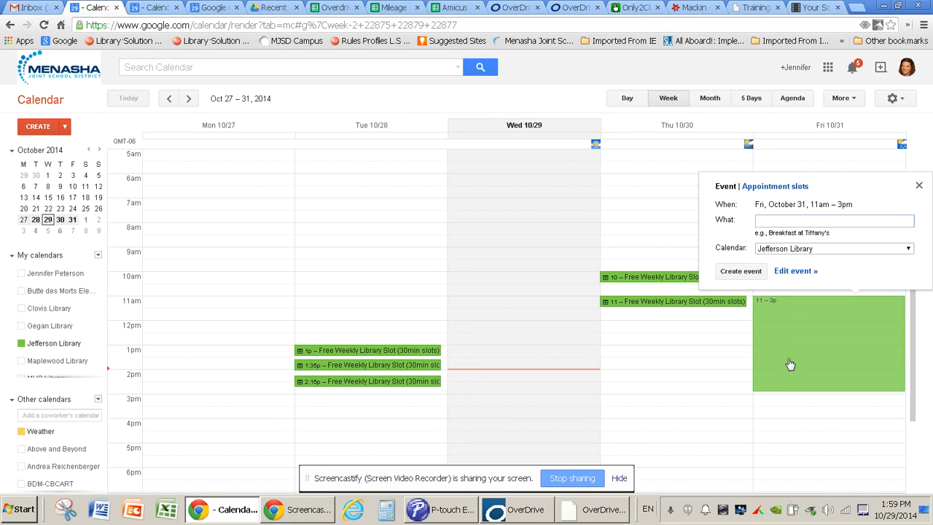
left_click(764, 188)
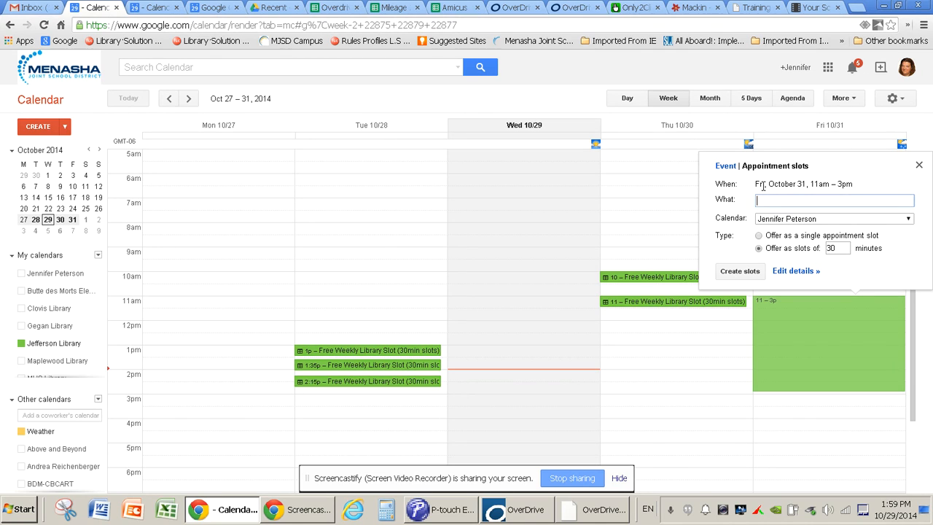
Title the appointment slots "Student Project Meetings" and assign them to the Jefferson Library calendar.
type("Student Project Meetings")
left_click(801, 219)
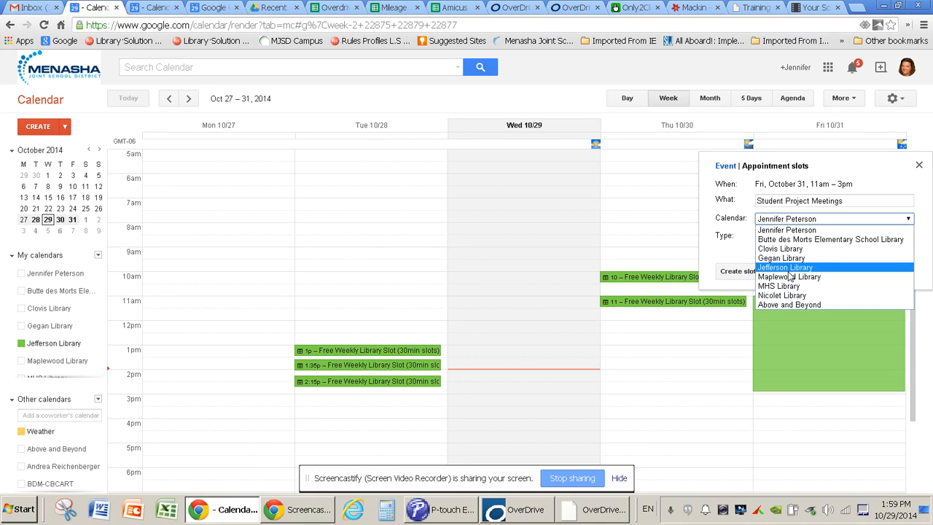
left_click(791, 268)
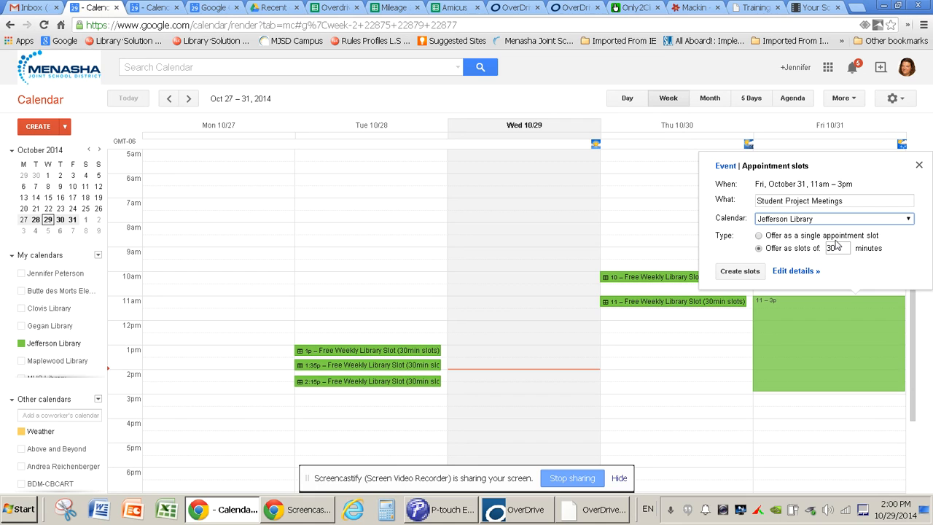
In the slots' detailed settings, make the block repeat weekly on Friday, ending after 3 occurrences.
left_click(796, 271)
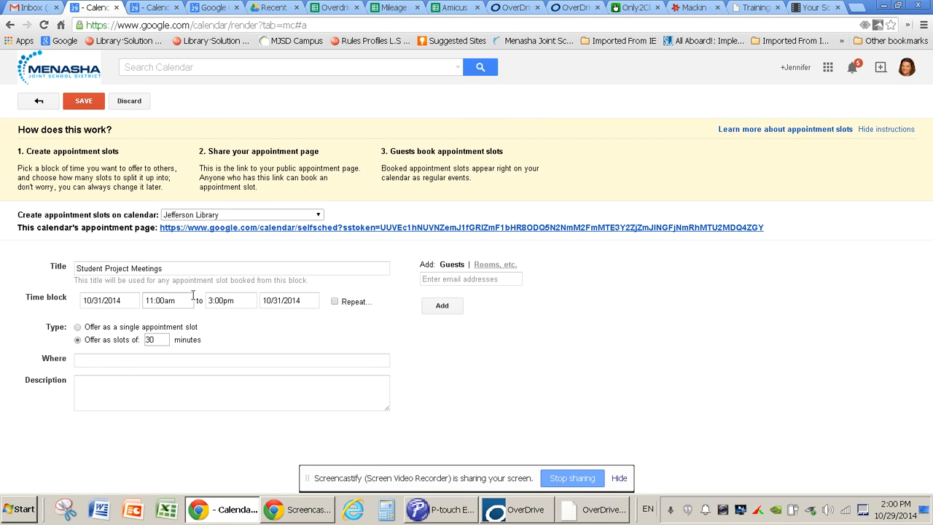
left_click(335, 302)
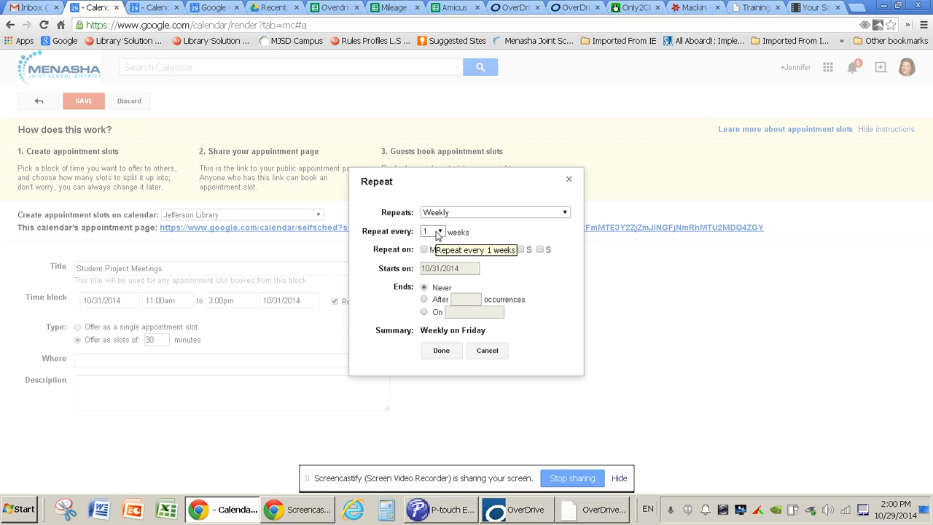
left_click(425, 300)
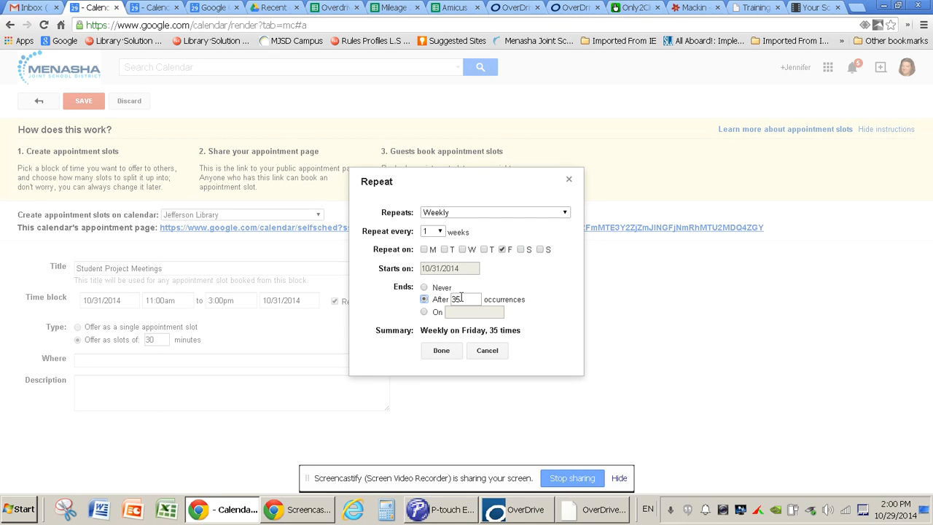
double_click(462, 298)
type("3")
left_click(507, 280)
left_click(442, 351)
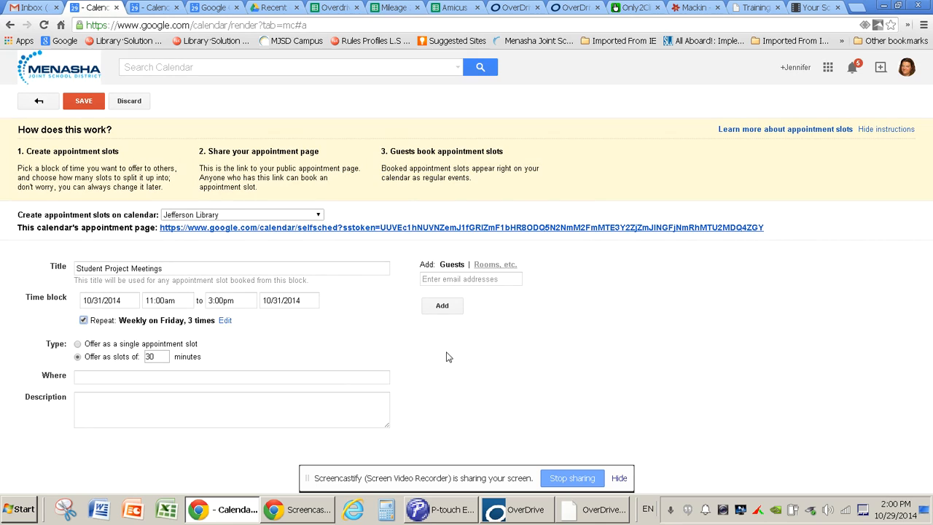
Set the appointment slots' location to "Jefferson Library".
left_click(344, 377)
type("jeffe")
key("BackSpace")
key("BackSpace")
key("BackSpace")
key("BackSpace")
key("BackSpace")
type("Jeffe")
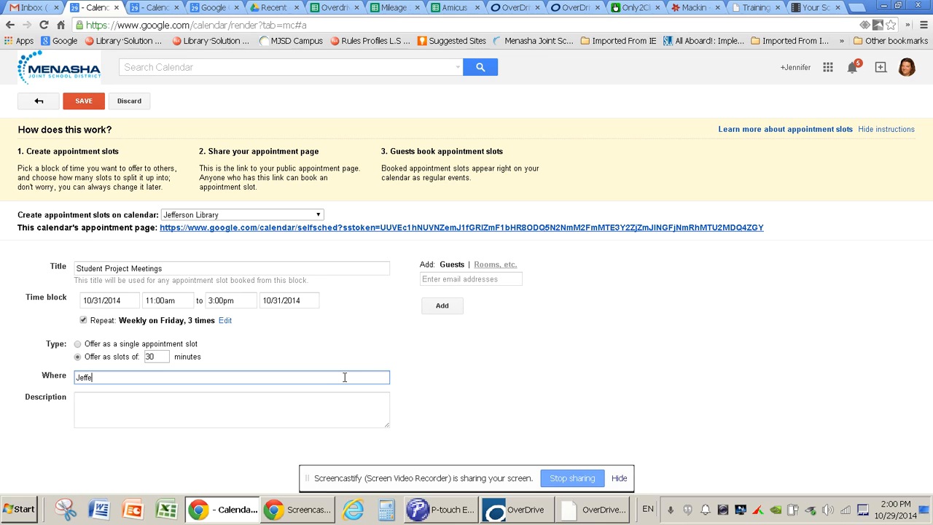
type("rson Library")
Enter "Students can meet to discuss projects" as the appointment slots' description.
left_click(315, 405)
type("Students can visit and mee")
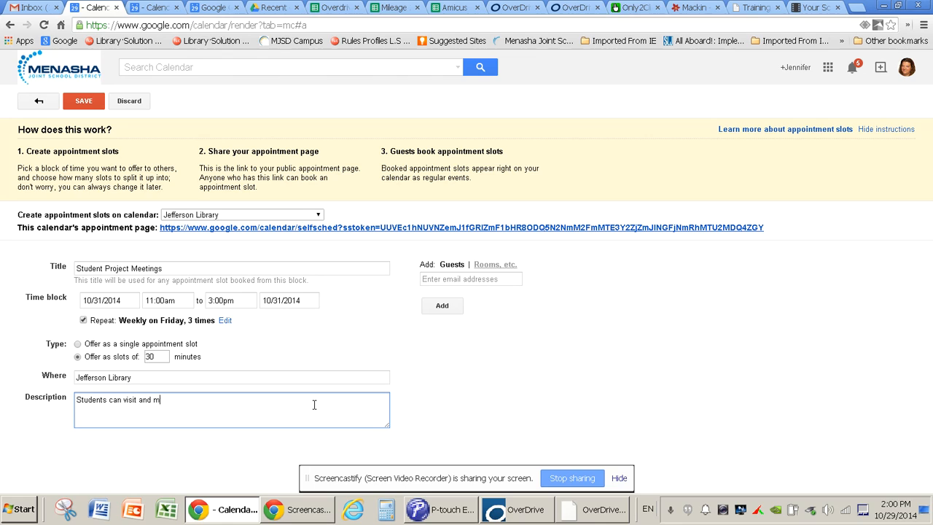
key("BackSpace")
key("BackSpace")
key("BackSpace")
key("BackSpace")
key("BackSpace")
key("BackSpace")
key("BackSpace")
key("BackSpace")
key("BackSpace")
key("BackSpace")
key("BackSpace")
key("BackSpace")
key("BackSpace")
type("meet to discuss t")
key("BackSpace")
type("projects")
Review the guest options and the available JEF rooms, and save the appointment slots.
left_click(482, 280)
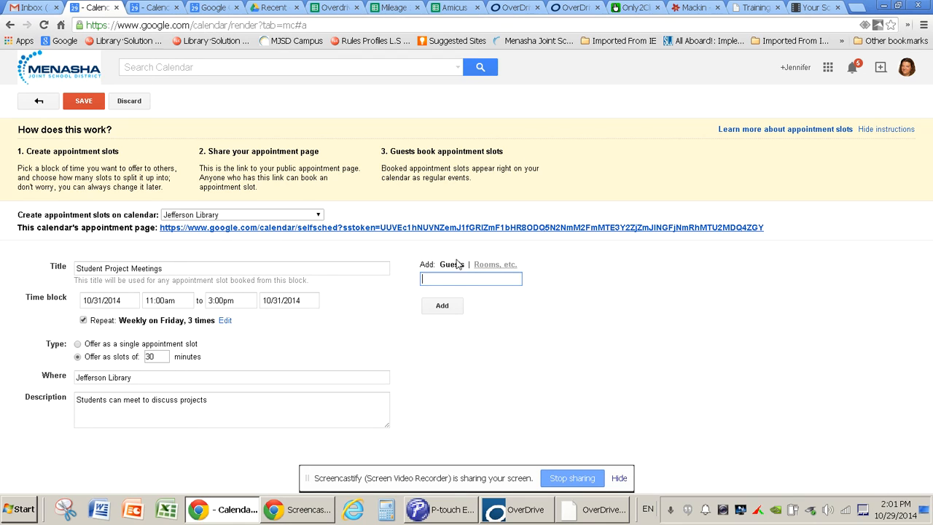
left_click(498, 266)
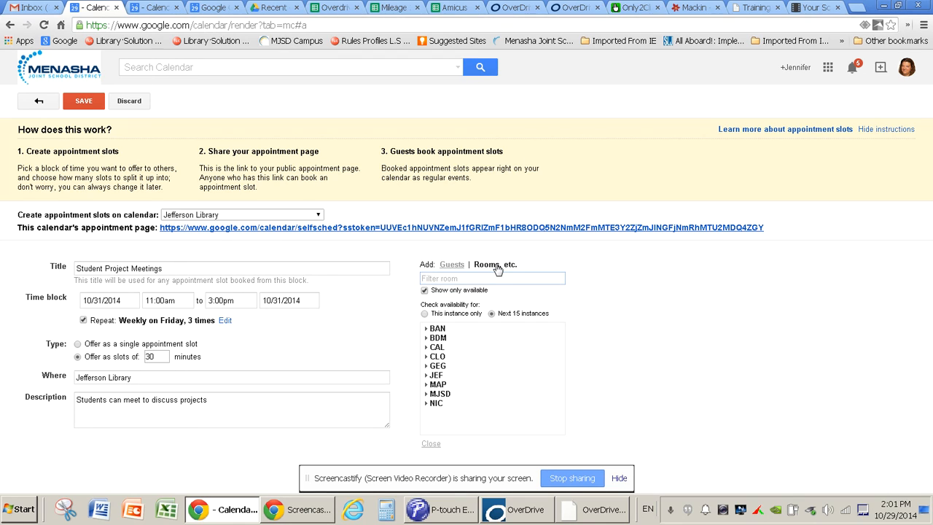
left_click(426, 375)
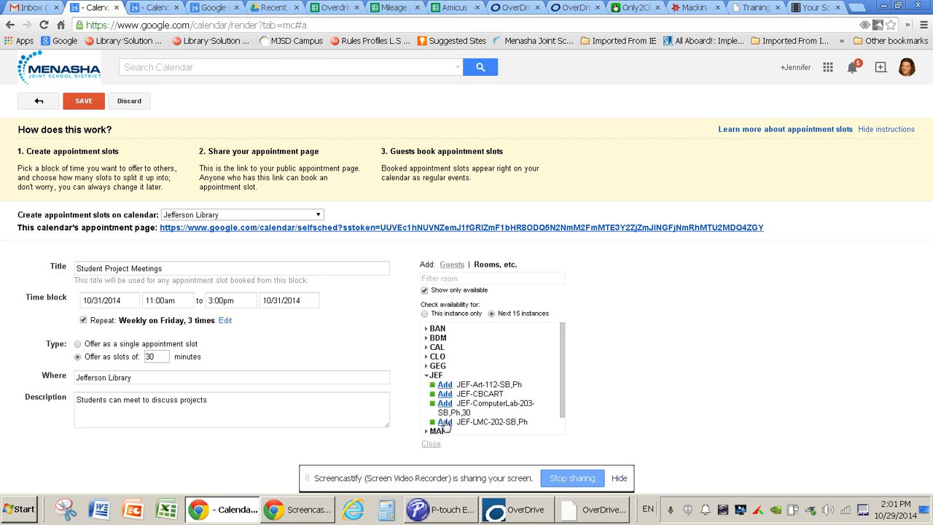
left_click(451, 265)
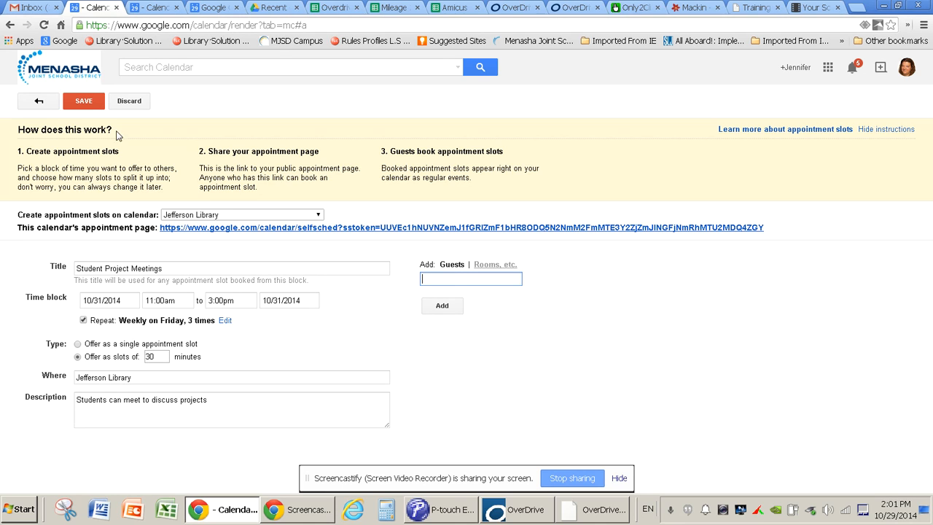
left_click(92, 103)
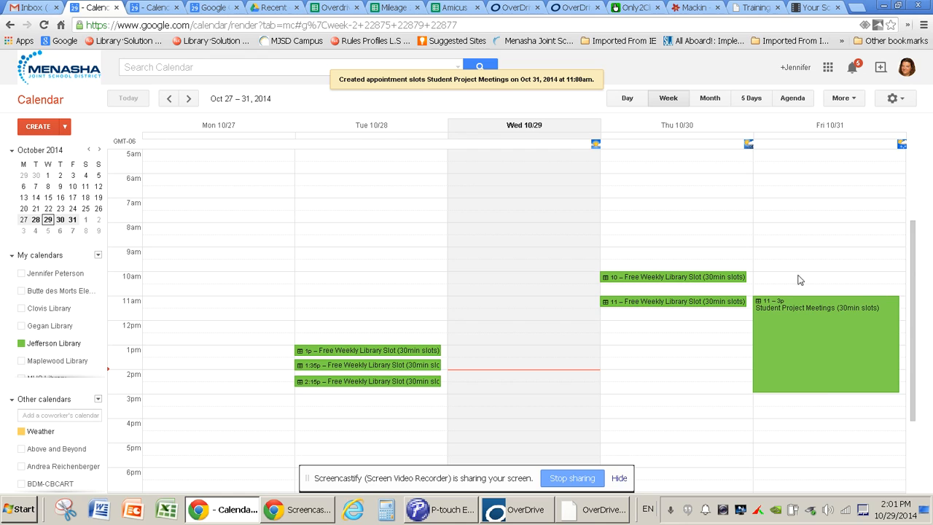
Open the calendar's appointment page from the Student Project Meetings details and examine the Friday slots offered from 11am.
left_click(774, 372)
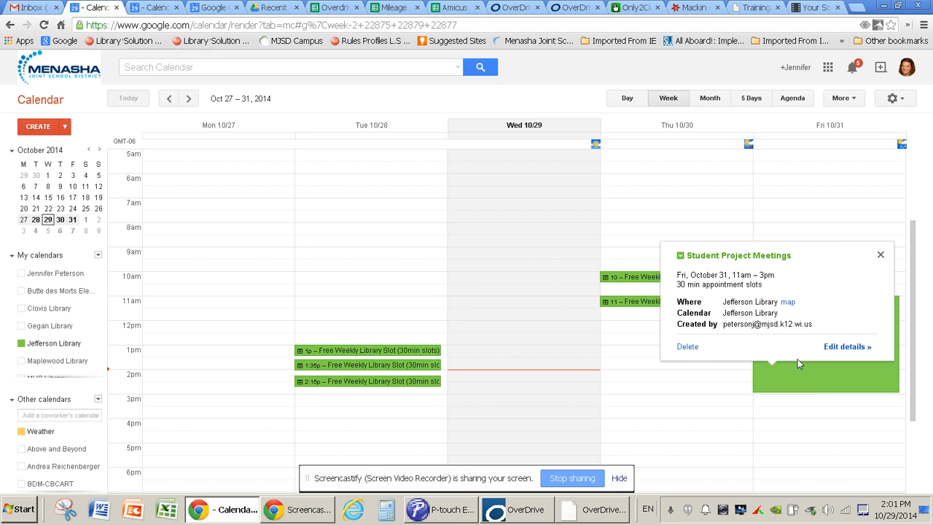
left_click(844, 346)
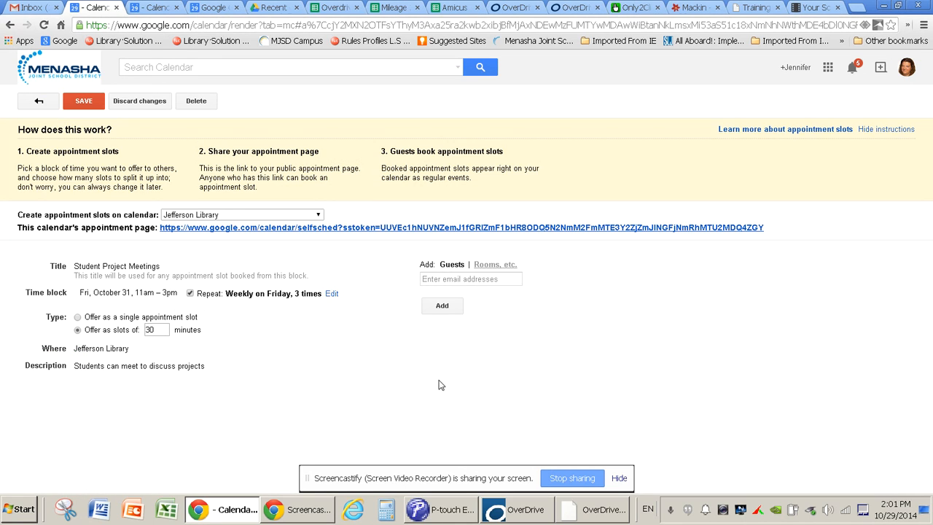
left_click(377, 228)
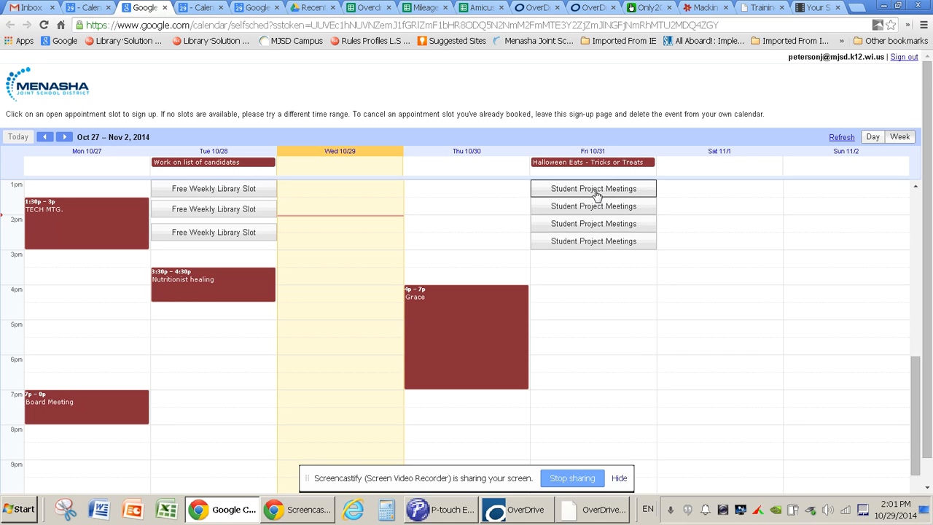
left_click_drag(916, 391, 918, 332)
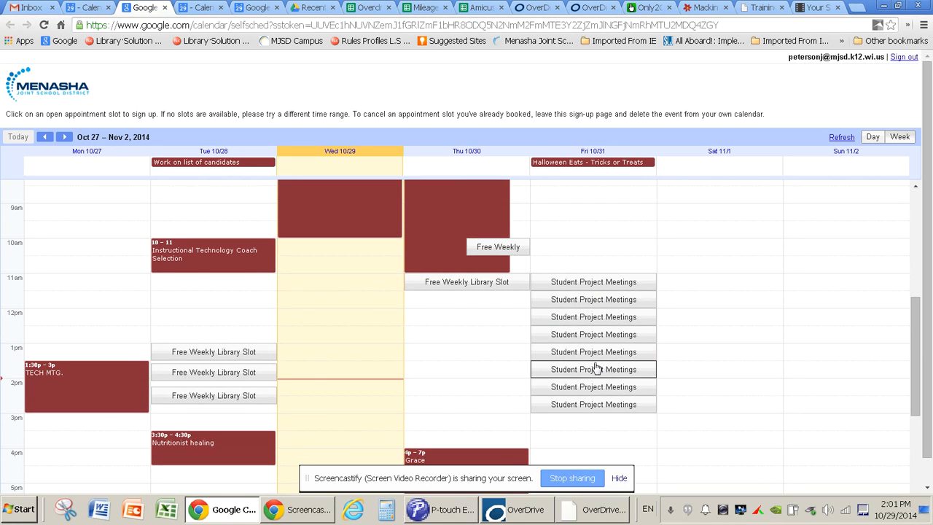
Book the Student Project Meetings slot on Friday, October 31, 11:00am – 11:30am, and check the saved booking in the calendar.
left_click(608, 284)
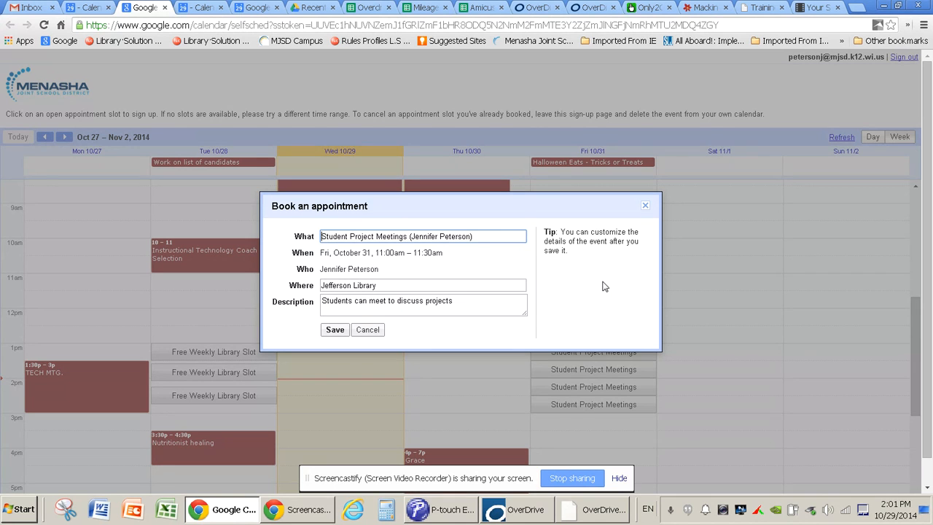
left_click(334, 330)
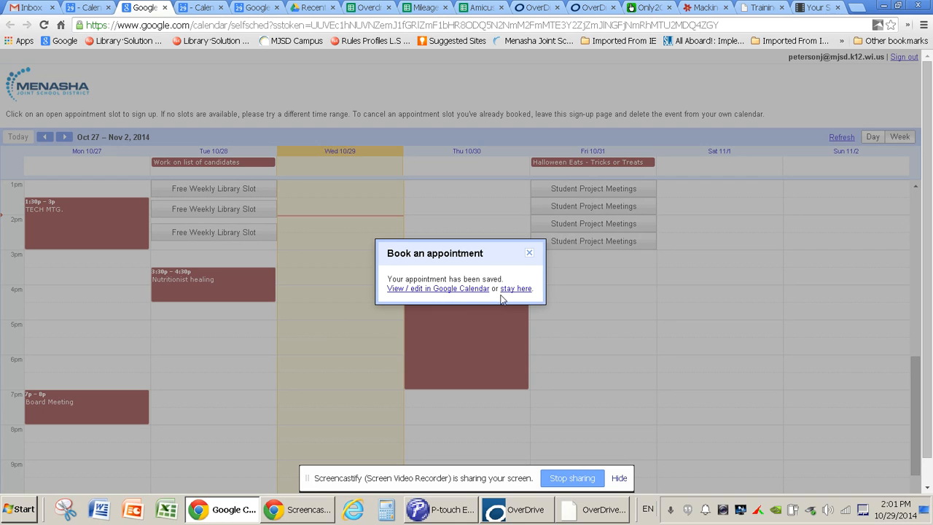
left_click(474, 289)
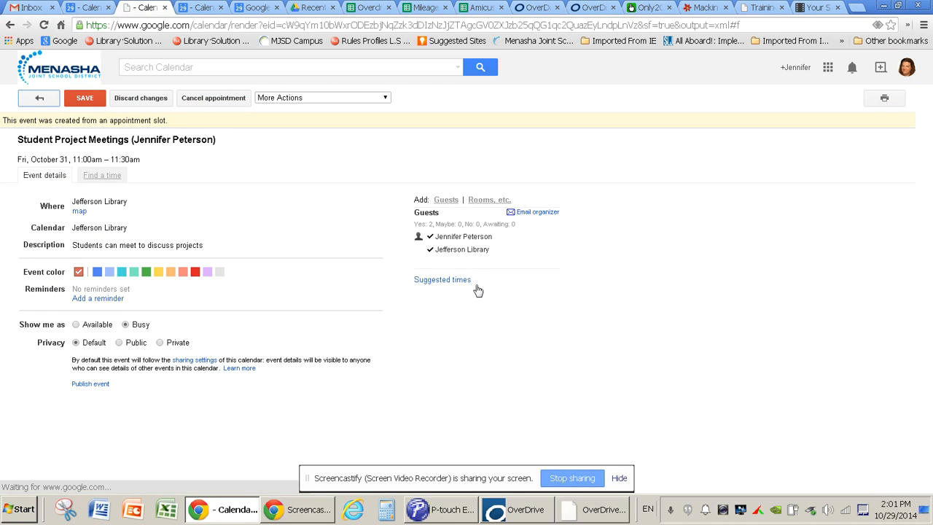
left_click(100, 104)
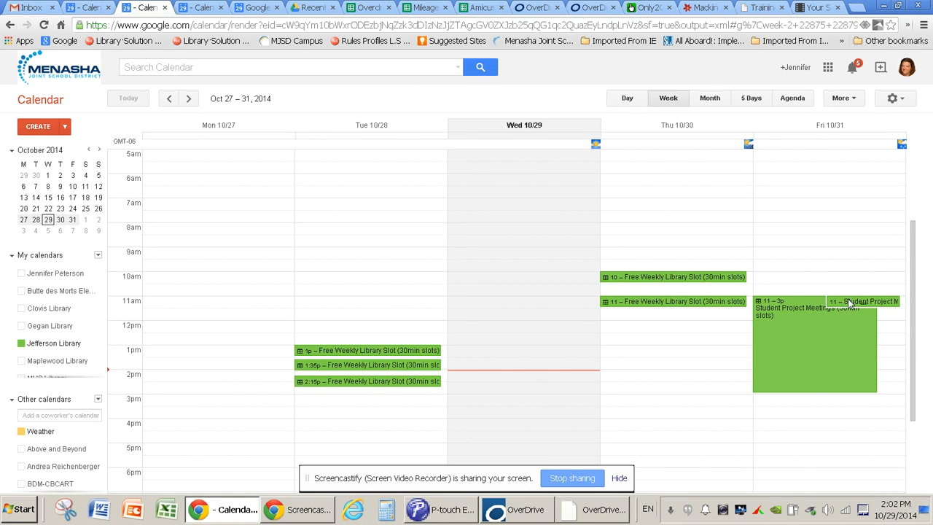
left_click(879, 303)
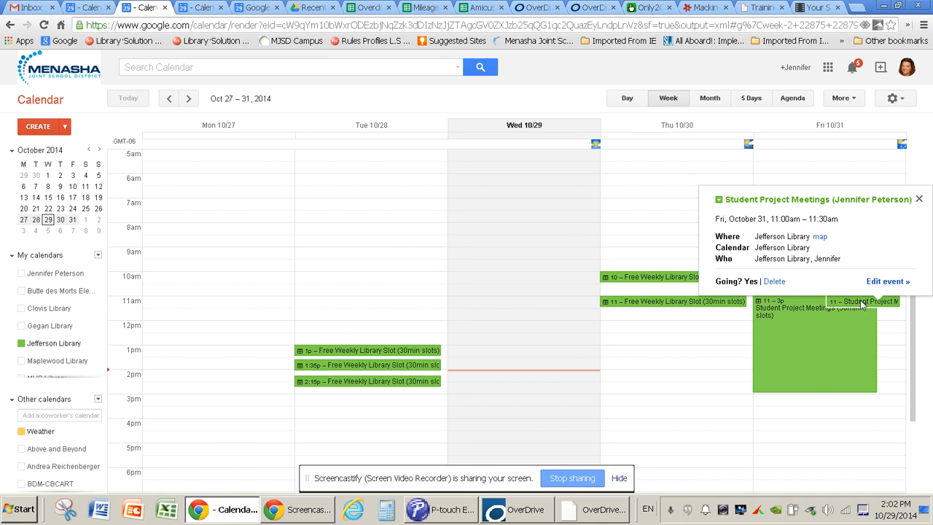
left_click(388, 241)
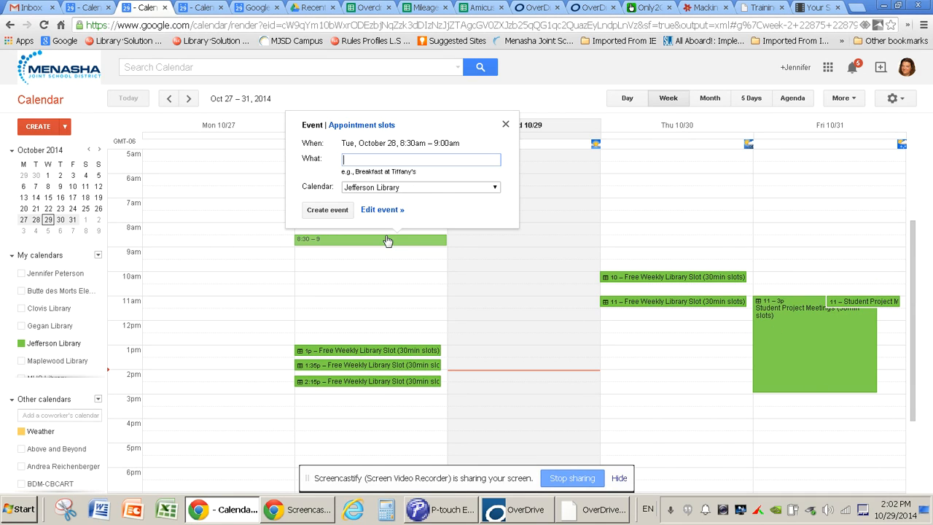
left_click(906, 26)
left_click(867, 88)
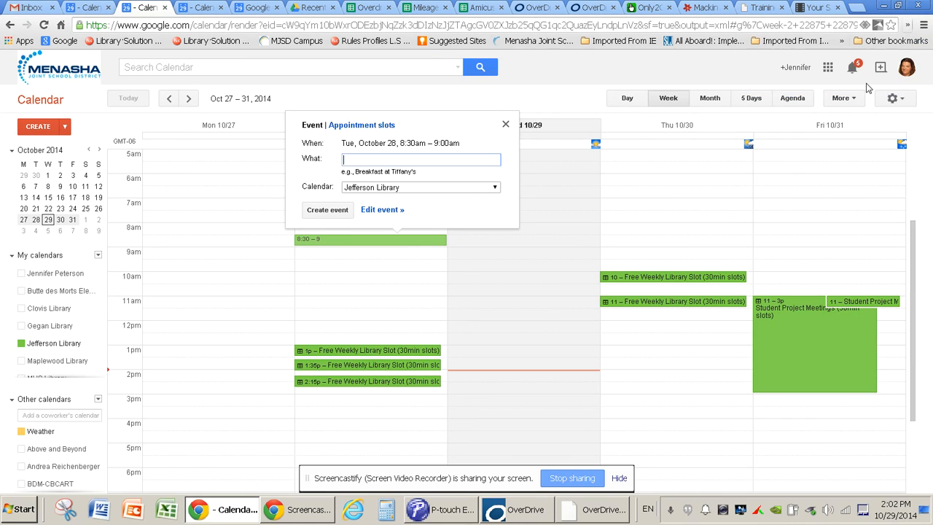